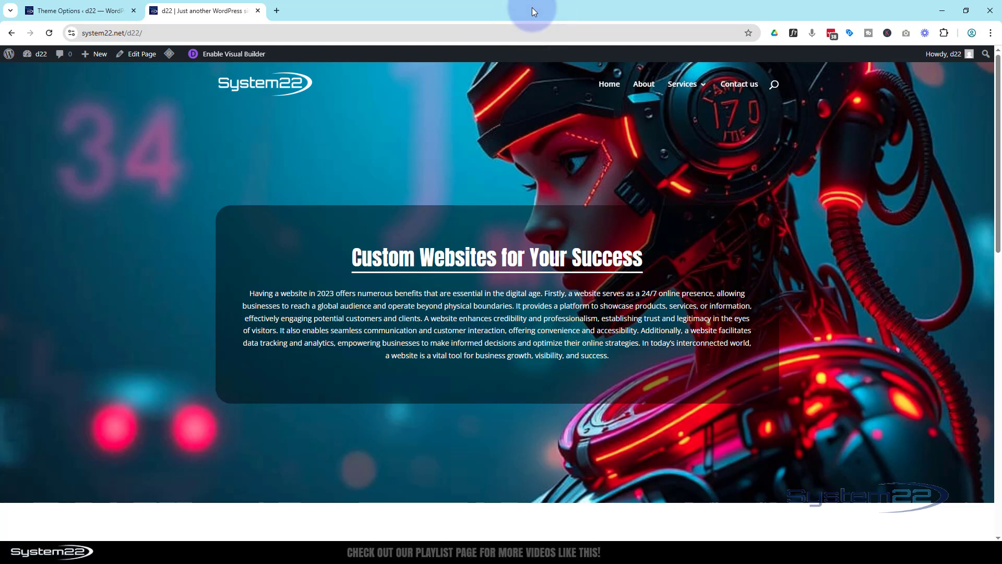
# Step: Preview the page at iPad Air size using the browser's device emulation, then close developer tools
pyautogui.hotkey('ctrl', 'shift', 'i')
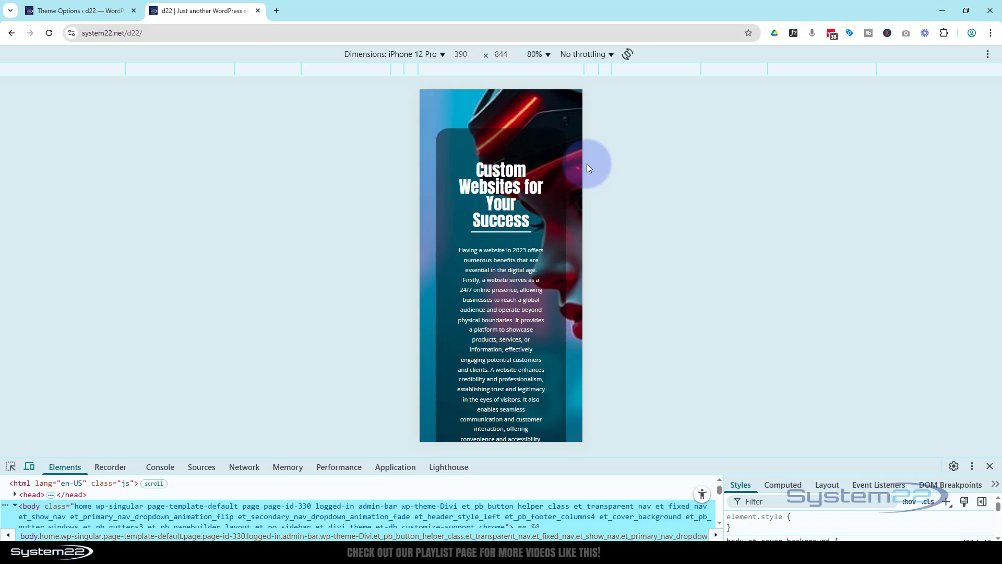
pyautogui.click(395, 54)
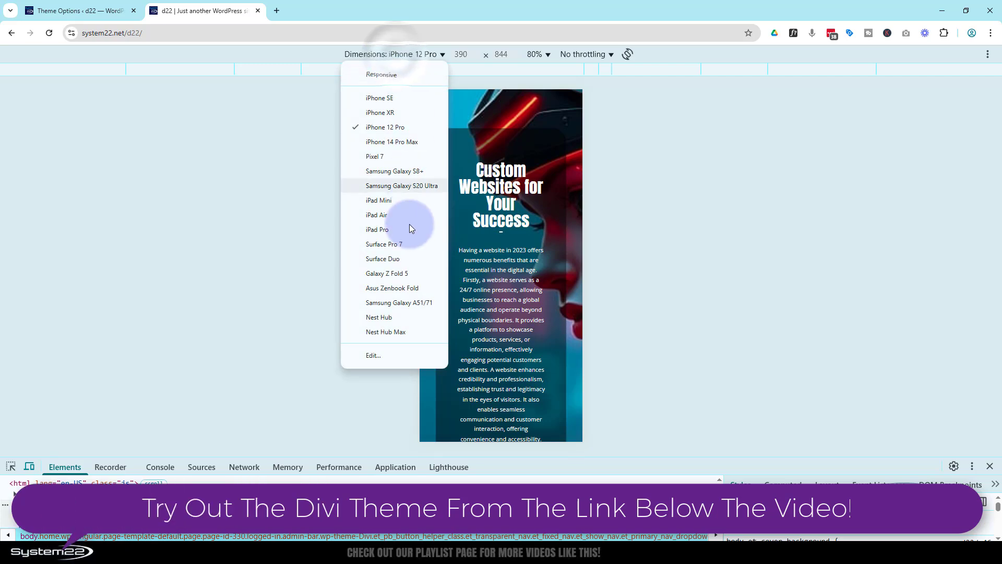
pyautogui.click(387, 216)
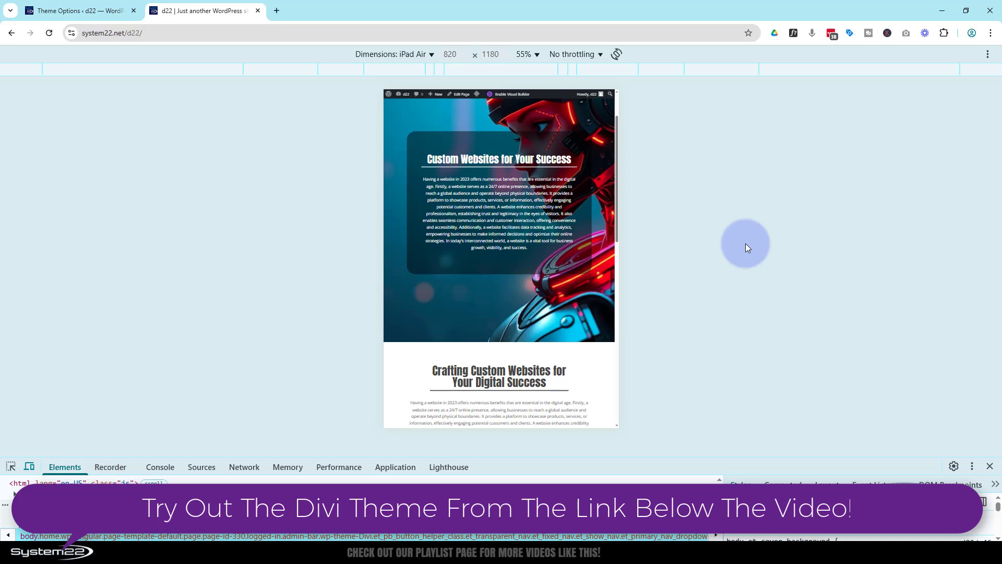
pyautogui.click(990, 466)
# Step: Open the home page in the Visual Builder and delete the 'Custom Websites for Your Success' hero heading
pyautogui.scroll(-3, 710, 306)
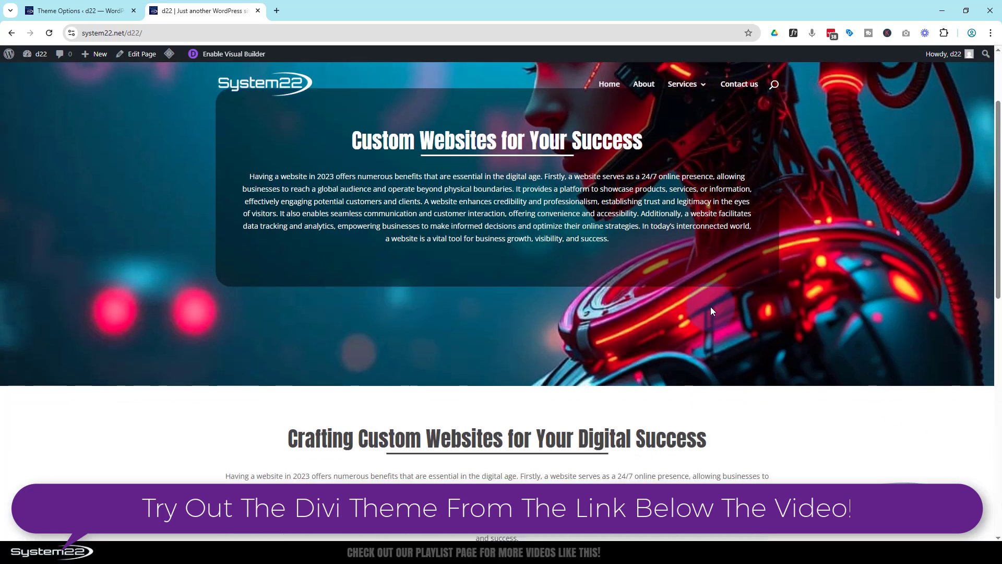
pyautogui.scroll(-1, 814, 301)
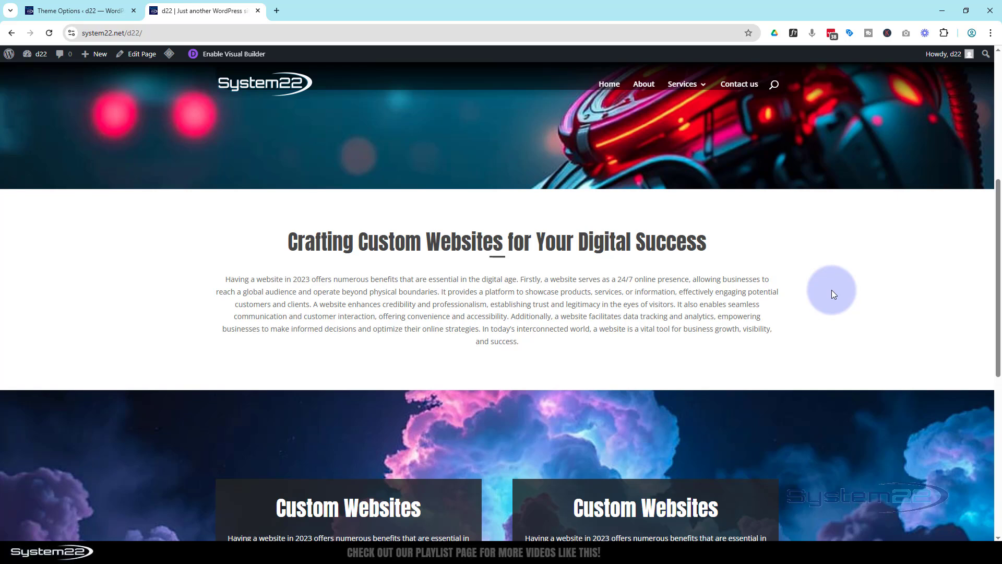
pyautogui.scroll(-1, 832, 287)
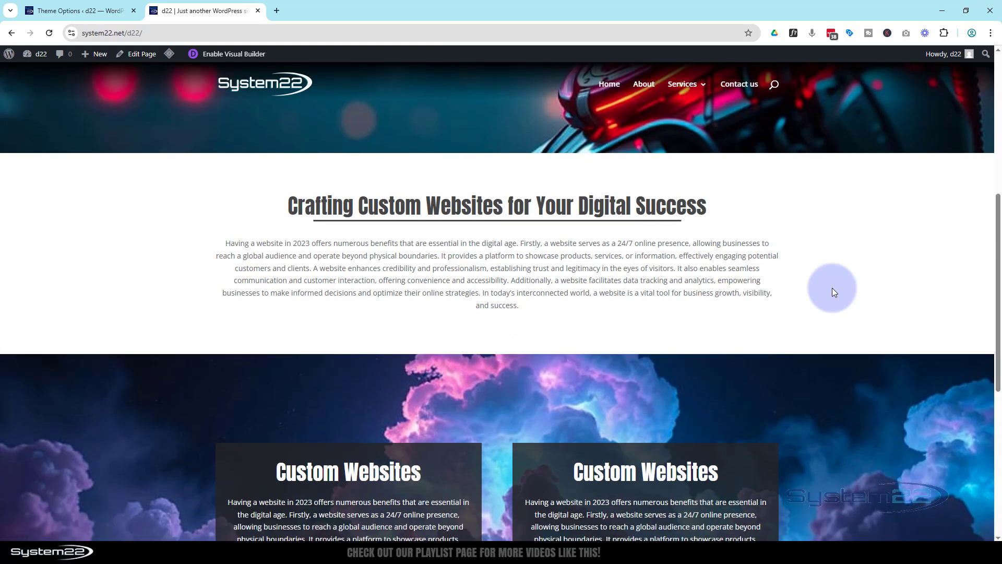
pyautogui.scroll(-4, 833, 291)
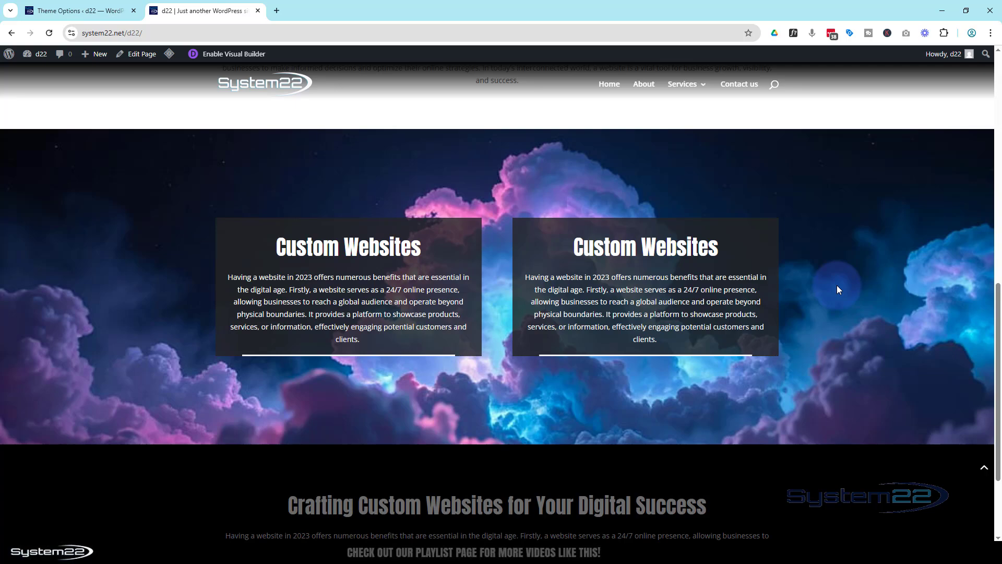
pyautogui.scroll(10, 838, 286)
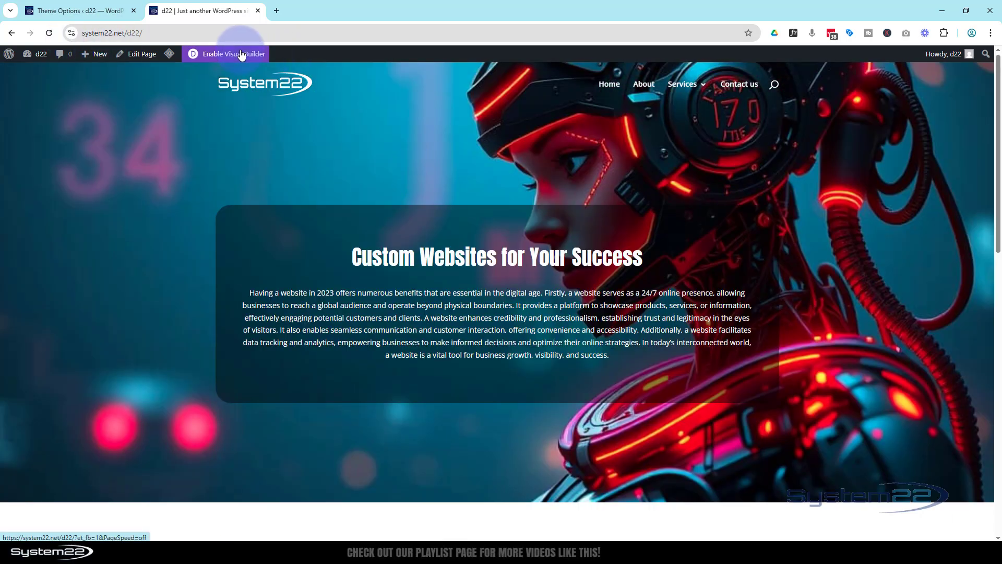
pyautogui.click(241, 54)
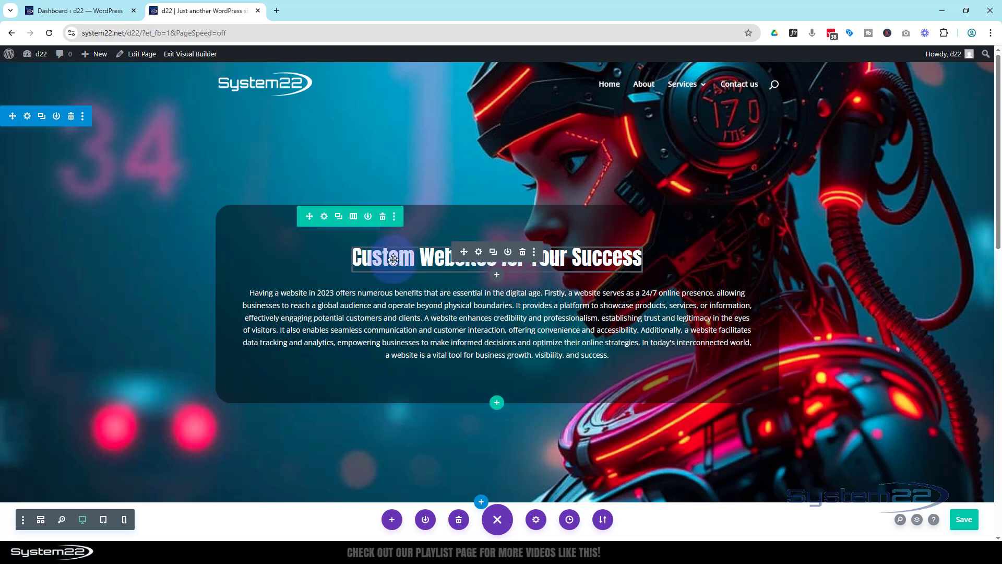
pyautogui.click(522, 253)
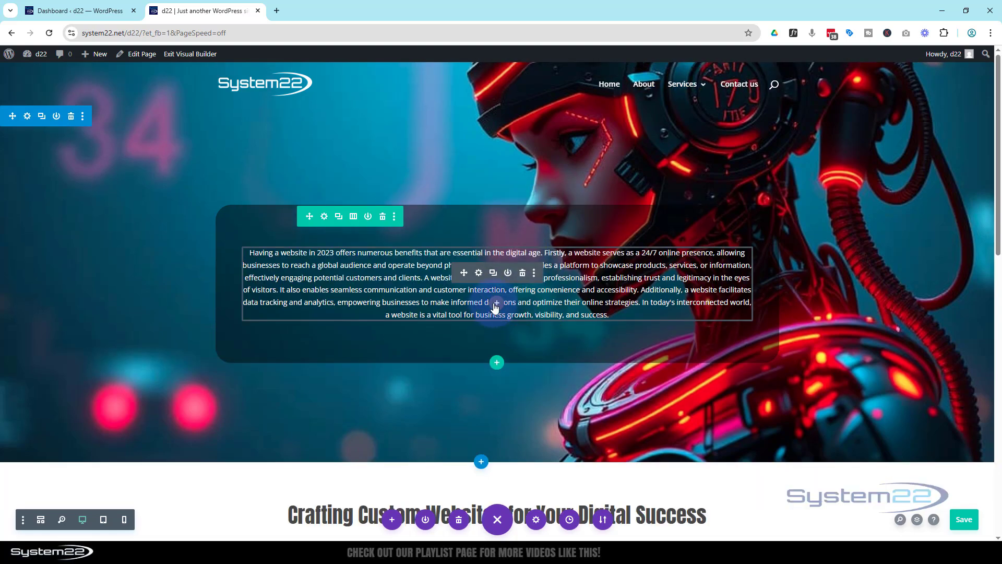
# Step: Insert a Heading module under the hero paragraph and paste 'Custom Websites for Your Success' as its title
pyautogui.click(496, 305)
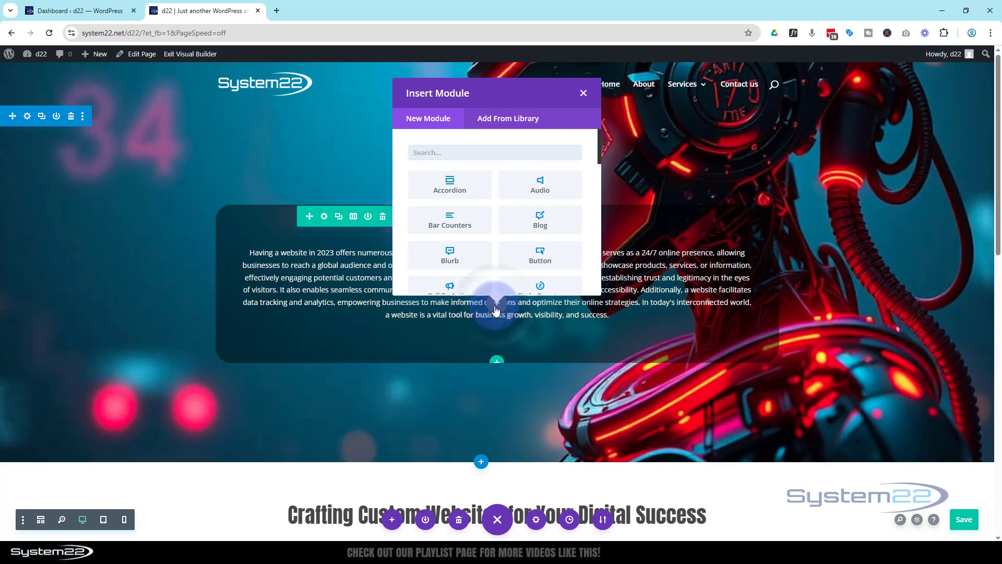
pyautogui.scroll(-3, 483, 240)
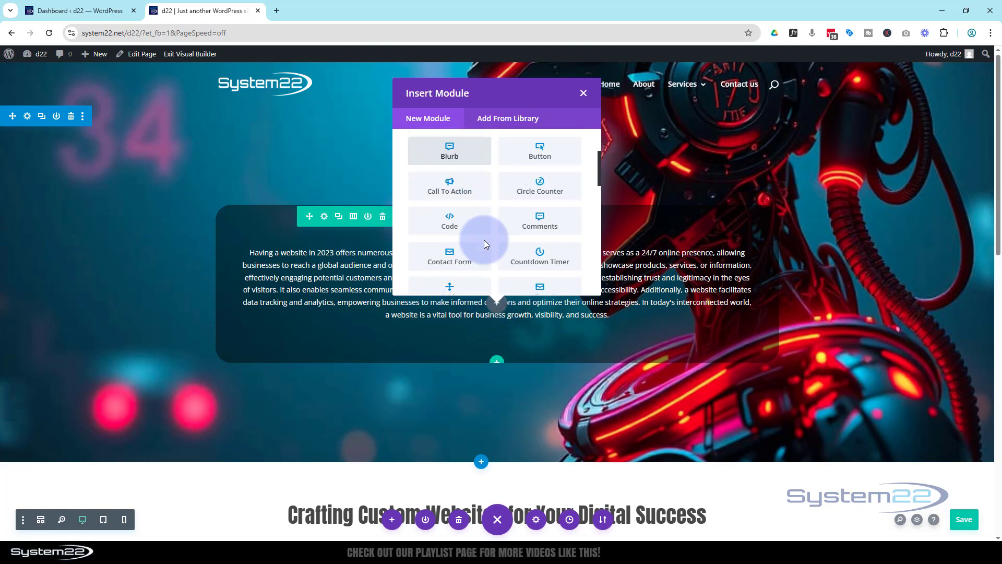
pyautogui.scroll(-3, 484, 239)
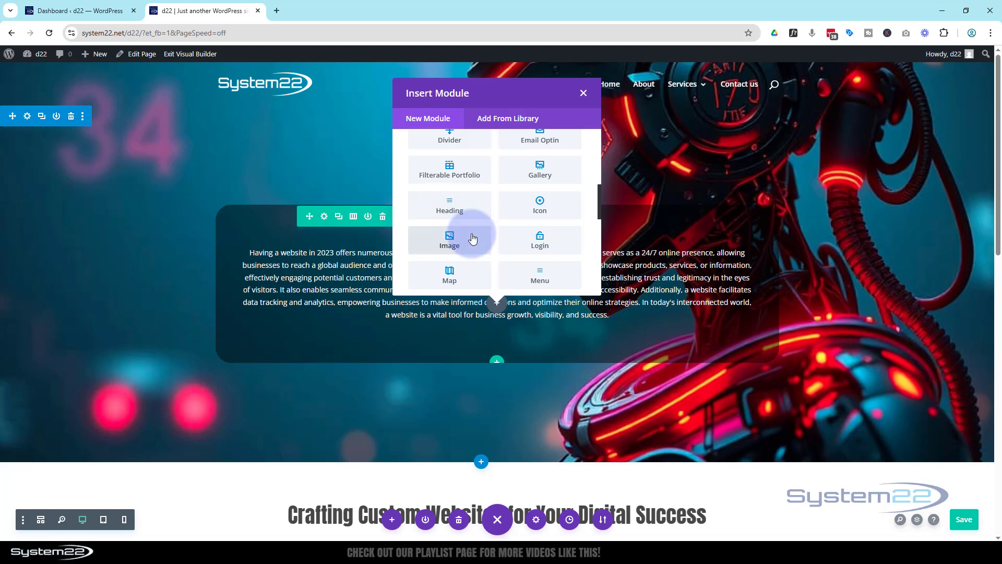
pyautogui.click(465, 207)
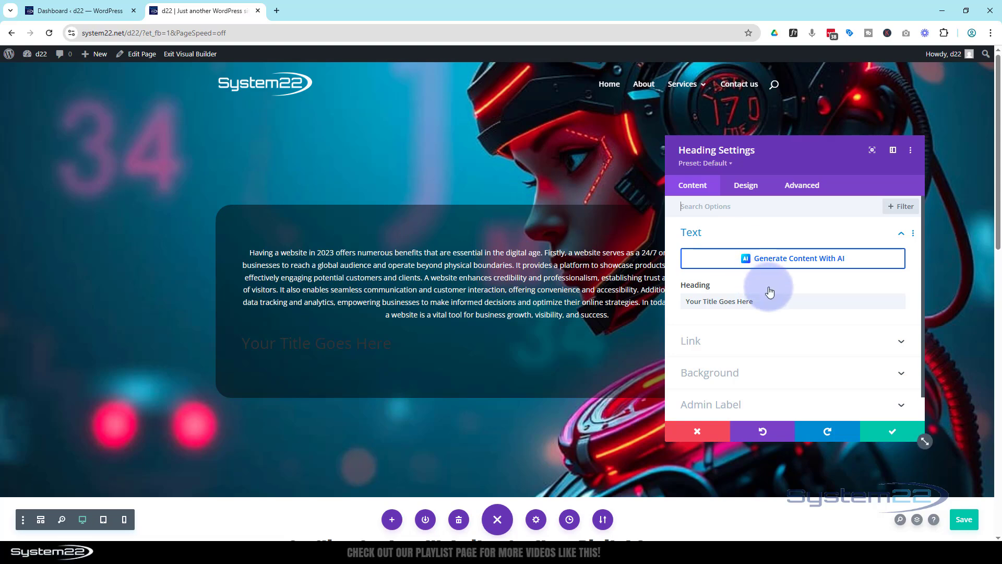
pyautogui.click(751, 301)
pyautogui.moveTo(752, 302); pyautogui.dragTo(673, 299)
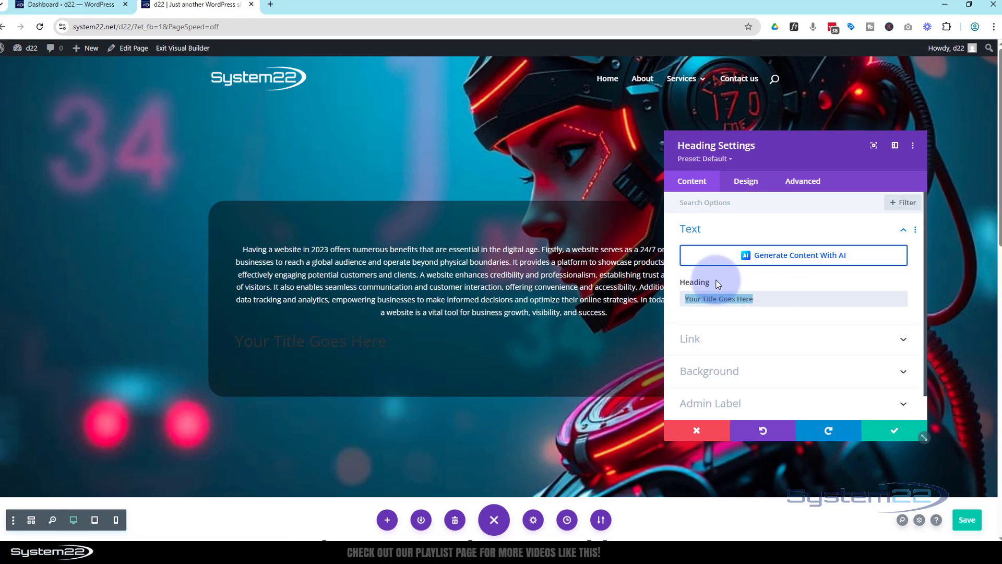
pyautogui.write('Custom Websites for Your Success')
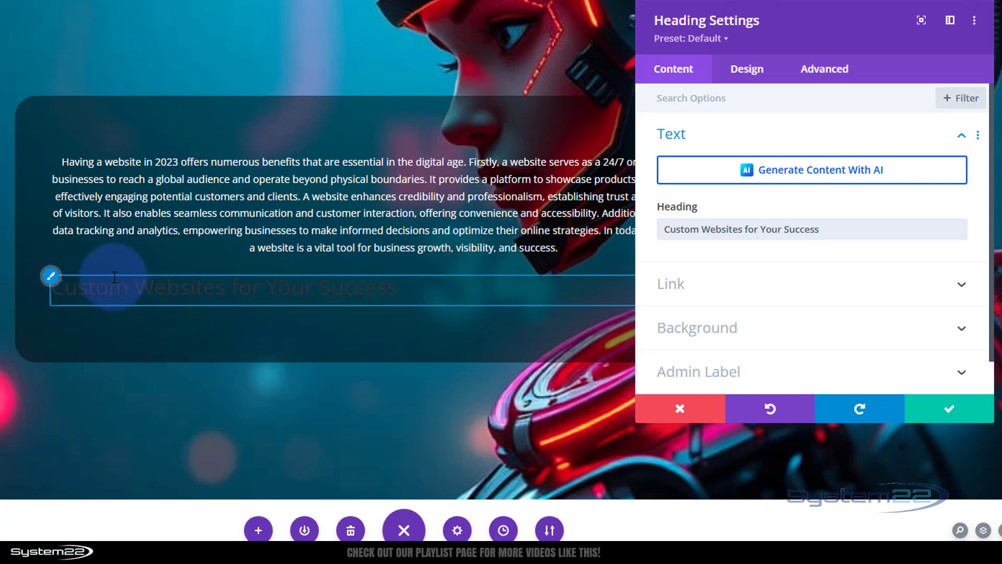
# Step: Style the heading as H2 in Anton, white, 40px, centre-aligned
pyautogui.click(52, 278)
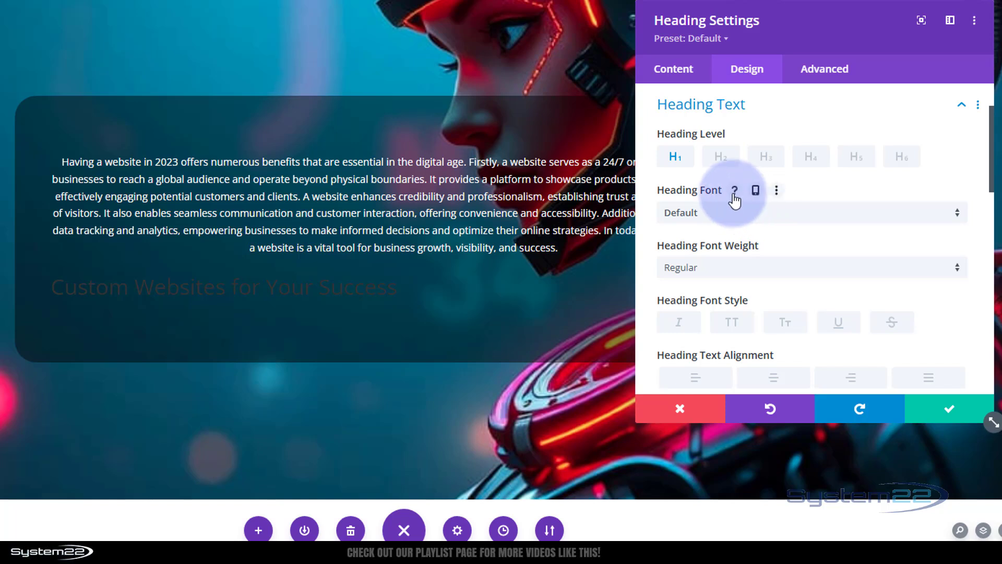
pyautogui.click(724, 158)
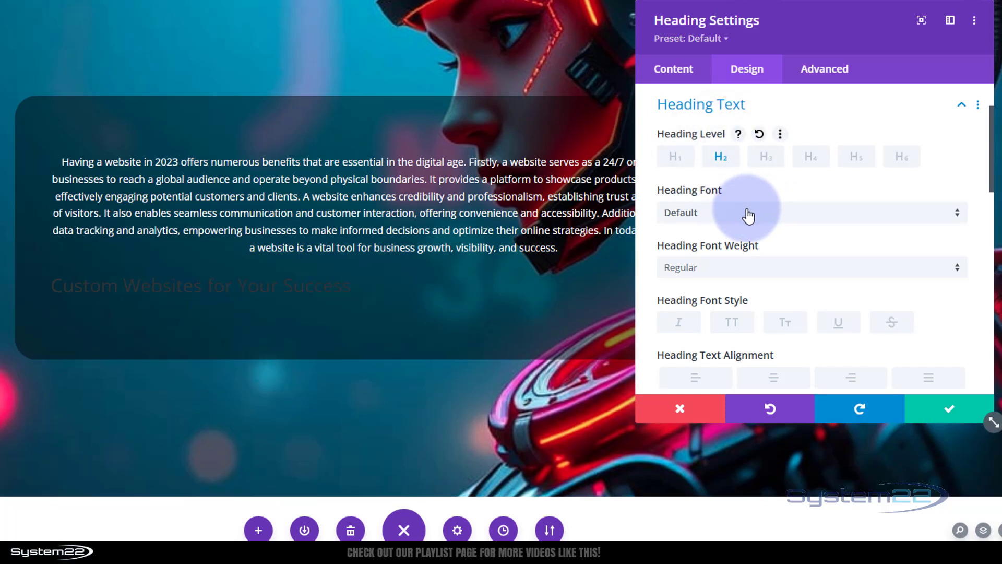
pyautogui.click(725, 222)
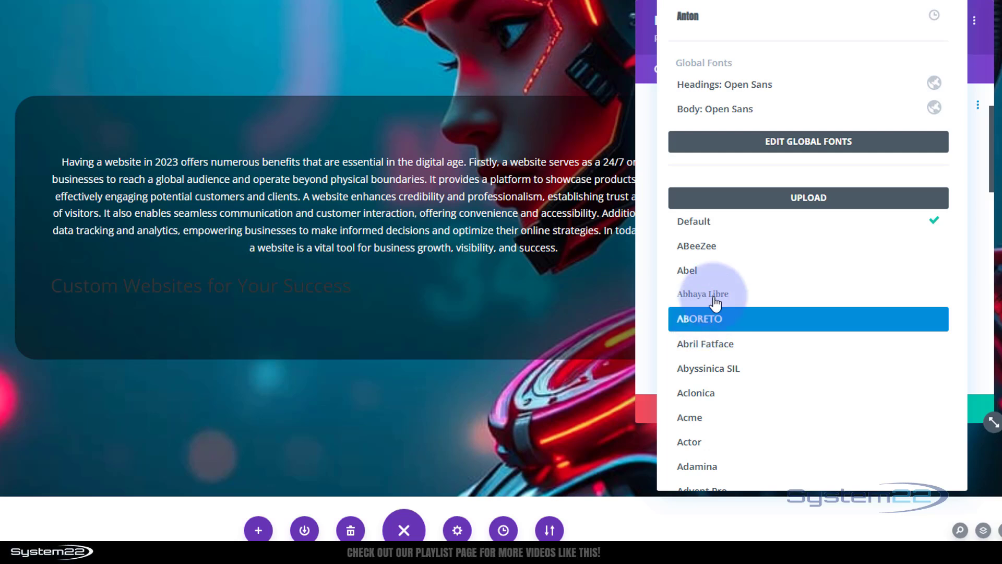
pyautogui.click(713, 22)
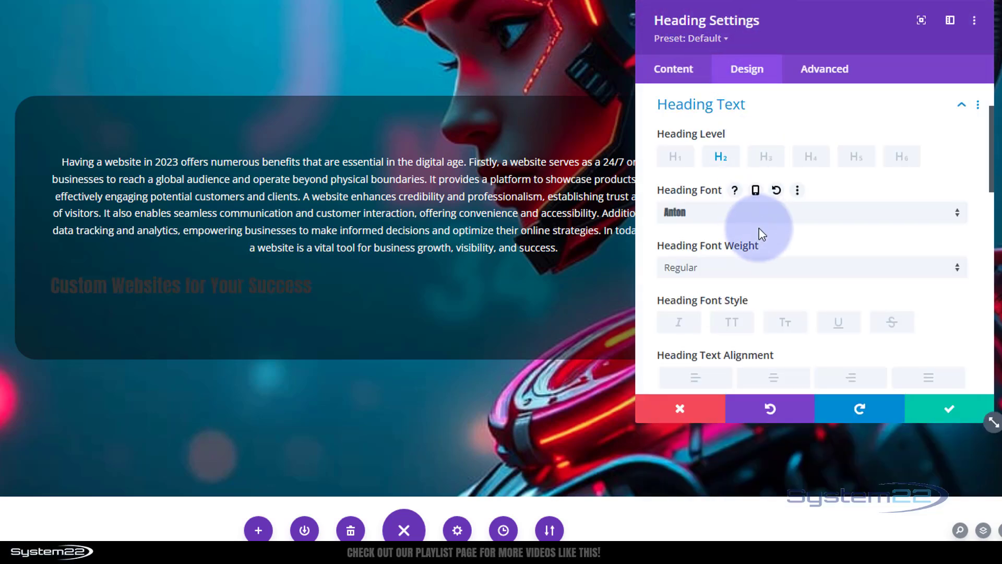
pyautogui.scroll(-3, 755, 219)
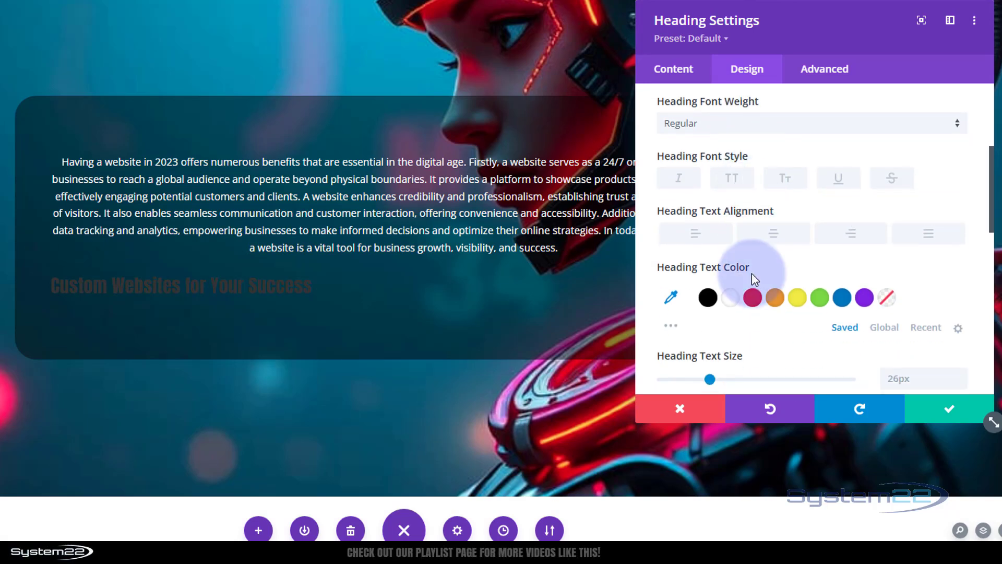
pyautogui.click(732, 299)
pyautogui.scroll(-2, 756, 290)
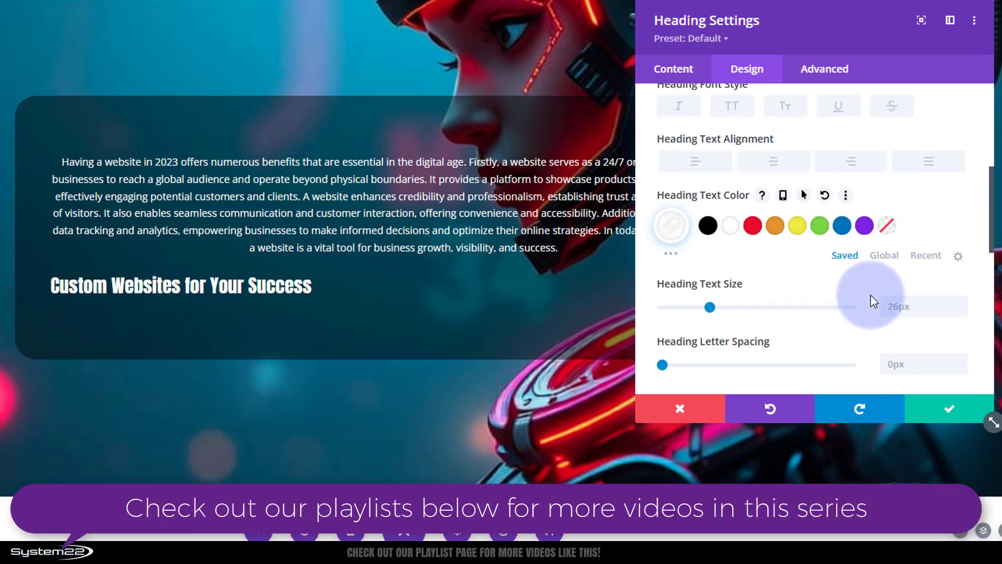
pyautogui.click(882, 307)
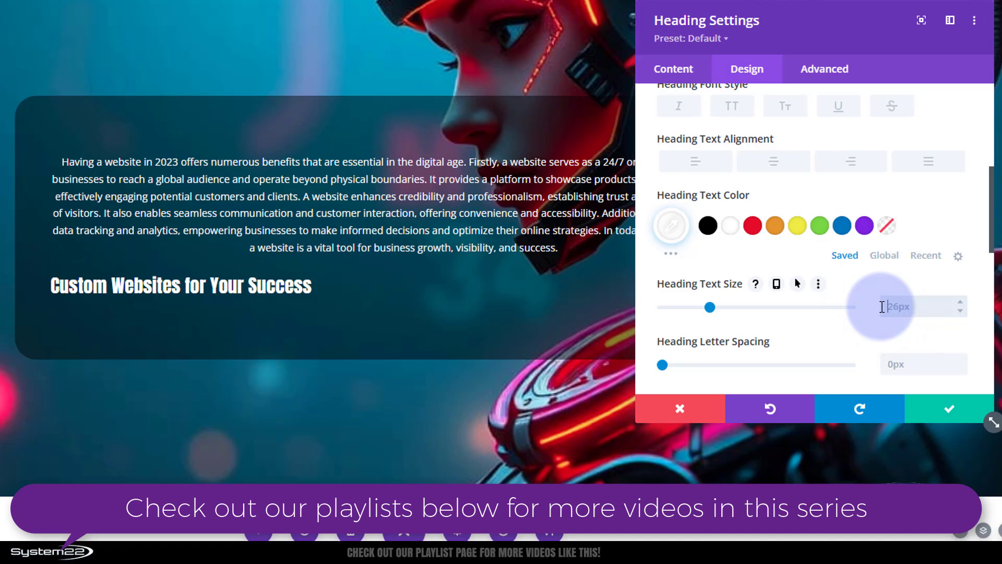
pyautogui.write('40')
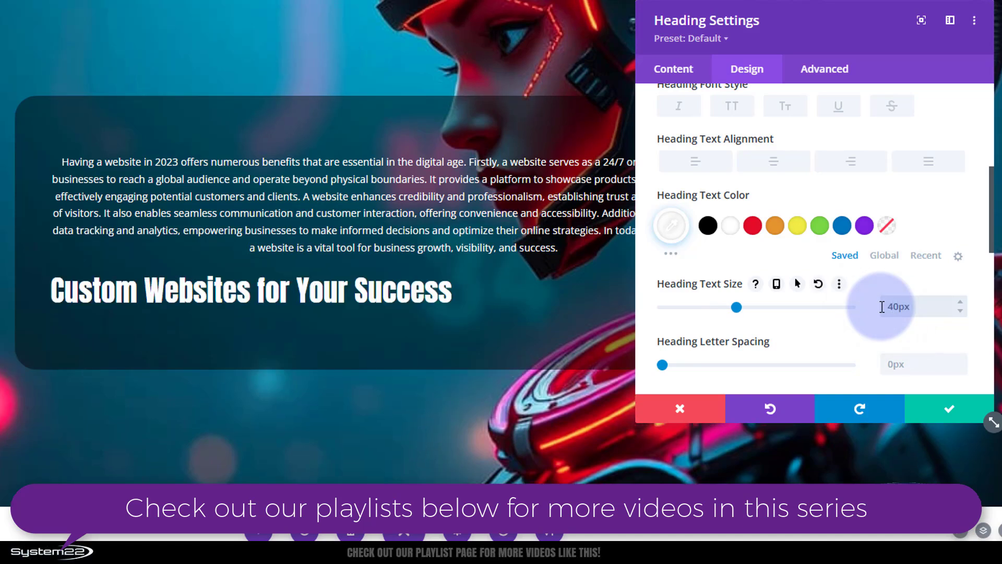
pyautogui.click(777, 163)
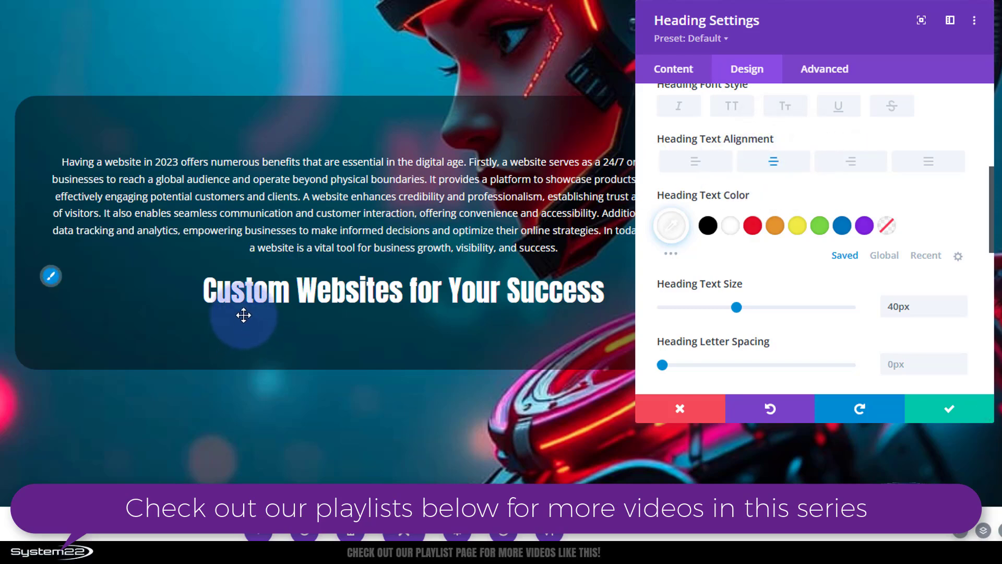
# Step: Save the heading settings and drag the heading module above the body text paragraph
pyautogui.click(942, 408)
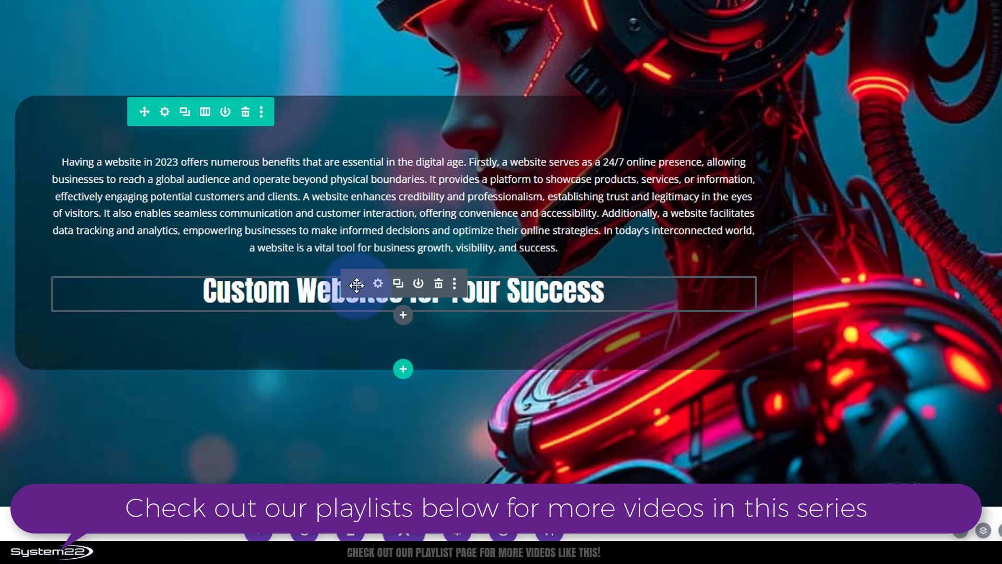
pyautogui.moveTo(357, 284); pyautogui.dragTo(353, 134)
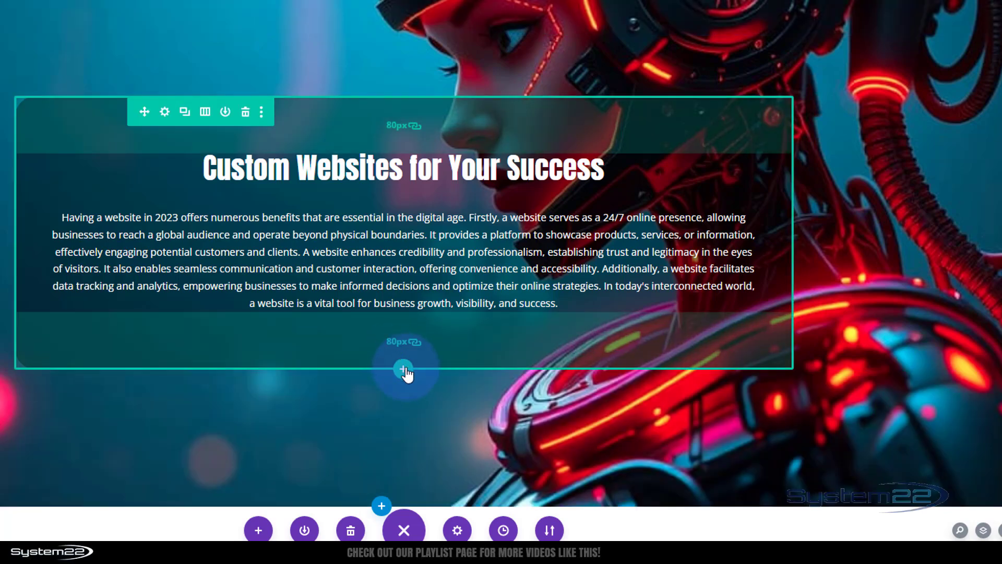
# Step: Add a one-column row below the hero section containing a Code module, with the caret in its editor
pyautogui.click(402, 372)
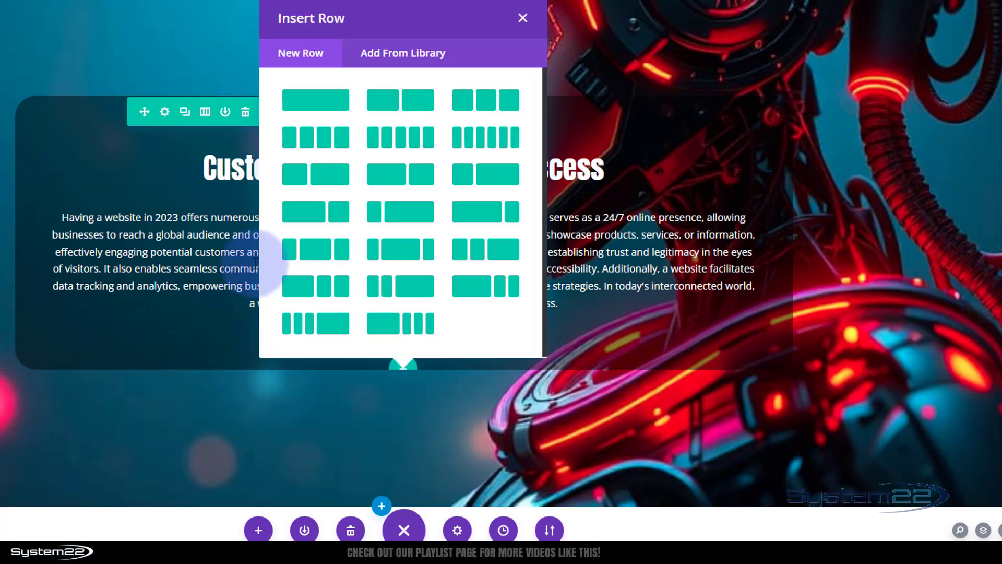
pyautogui.click(321, 105)
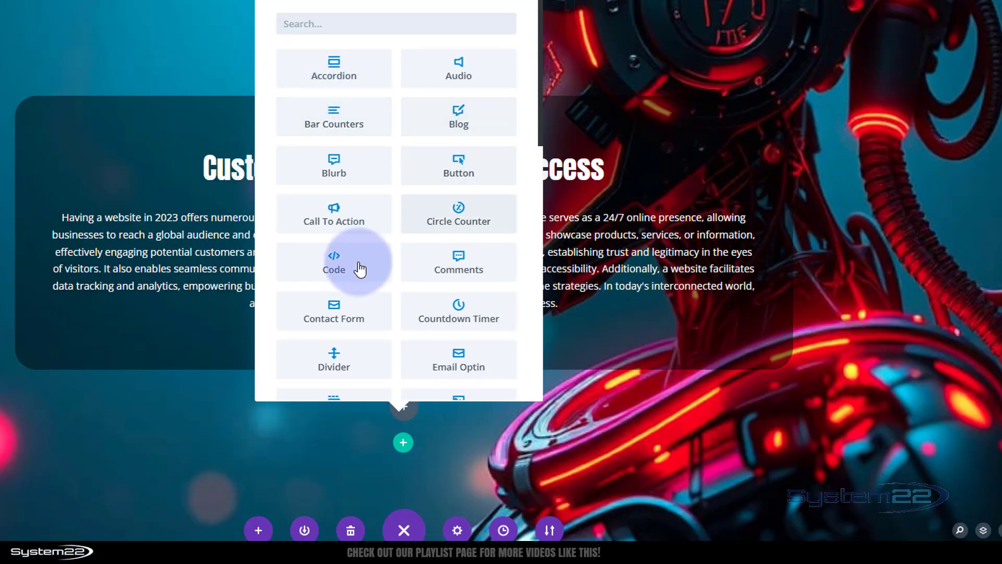
pyautogui.click(340, 265)
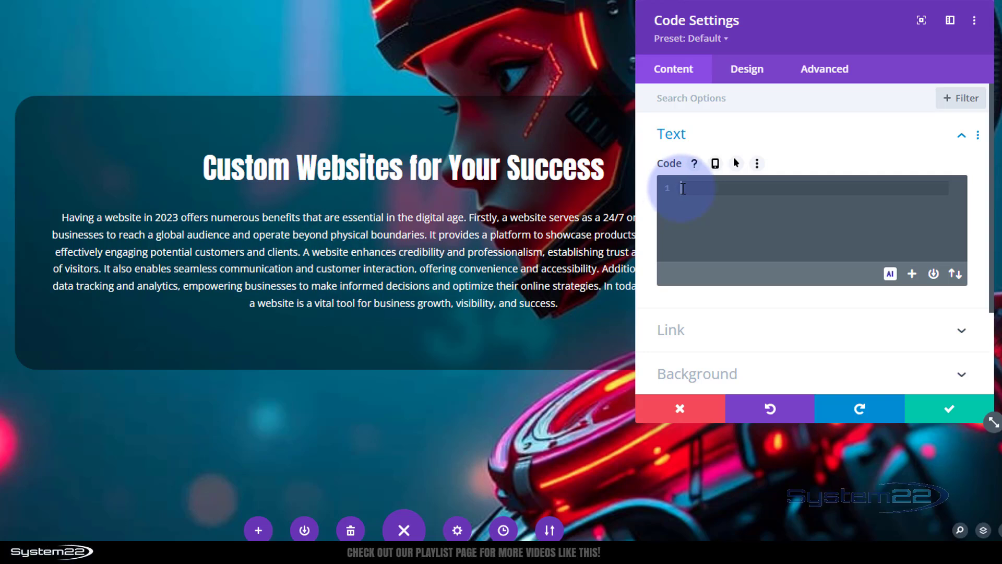
pyautogui.click(679, 188)
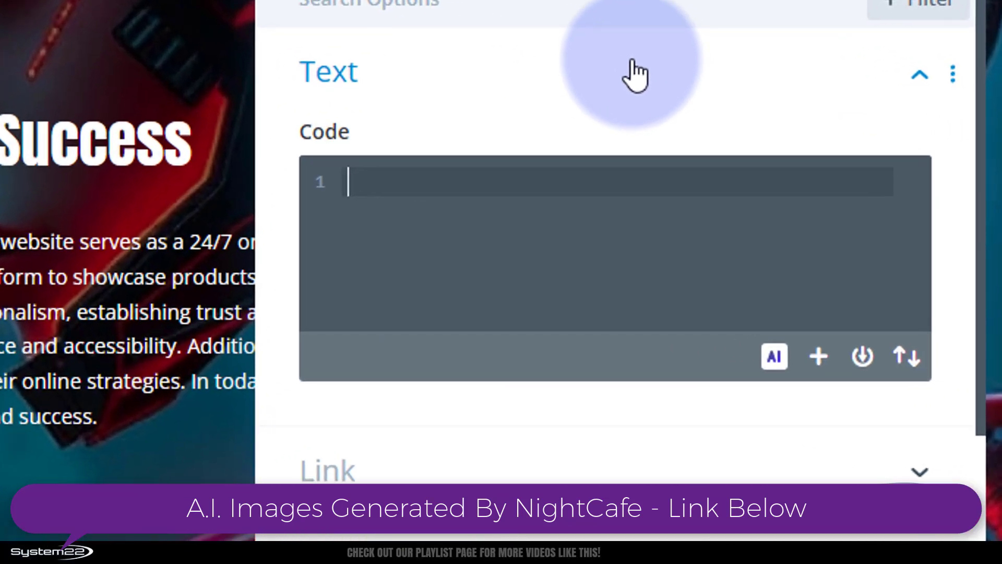
# Step: Type a <style> block containing an empty .mlineWt::after { } rule in the Code module
pyautogui.write('<')
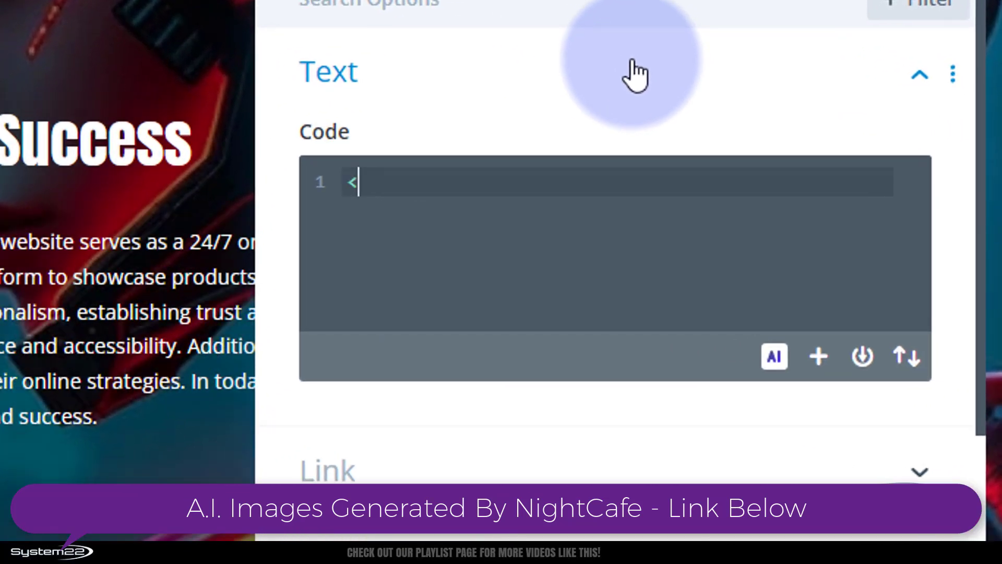
pyautogui.write('sty')
pyautogui.write('e')
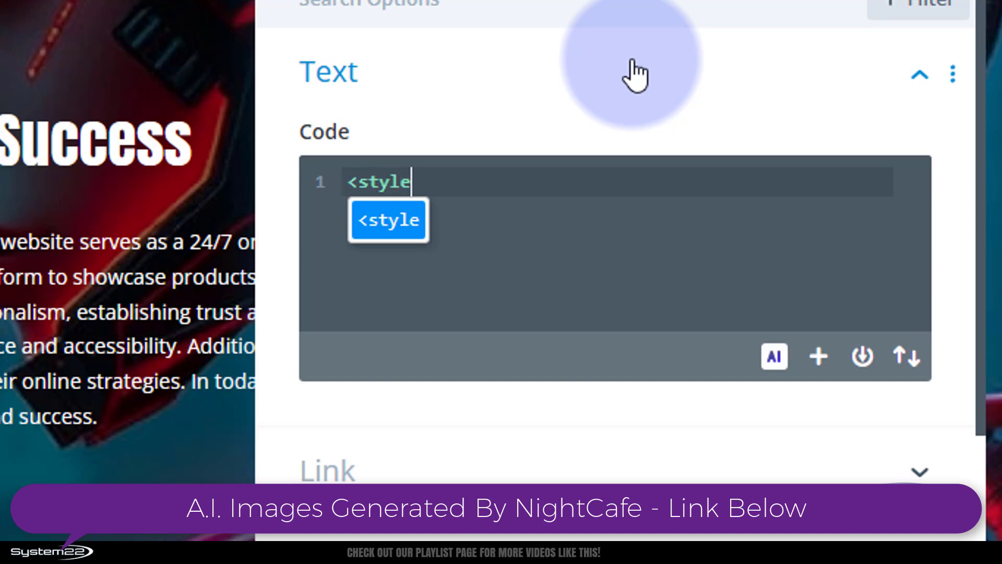
pyautogui.write('></style>')
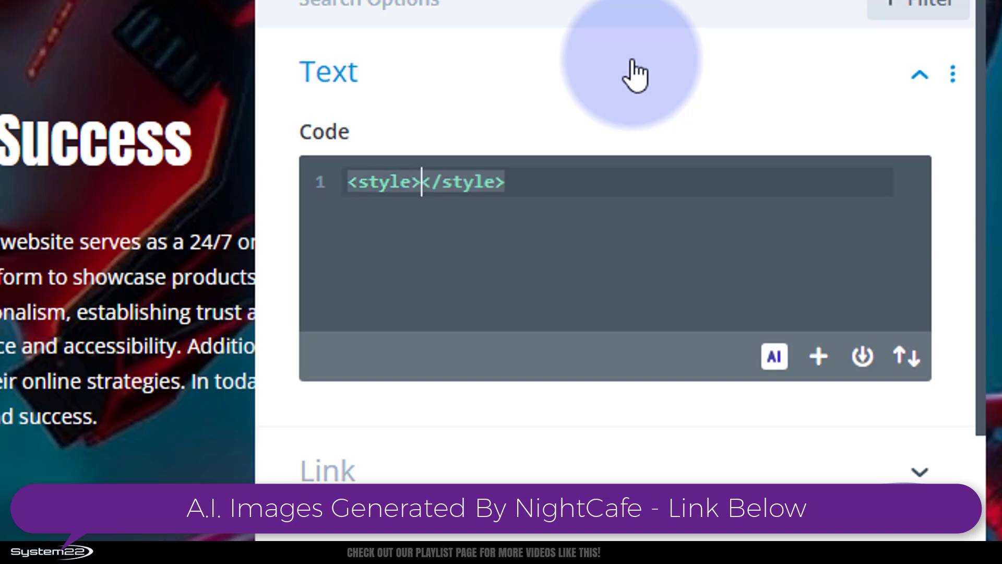
pyautogui.press('Return')
pyautogui.press('Return')
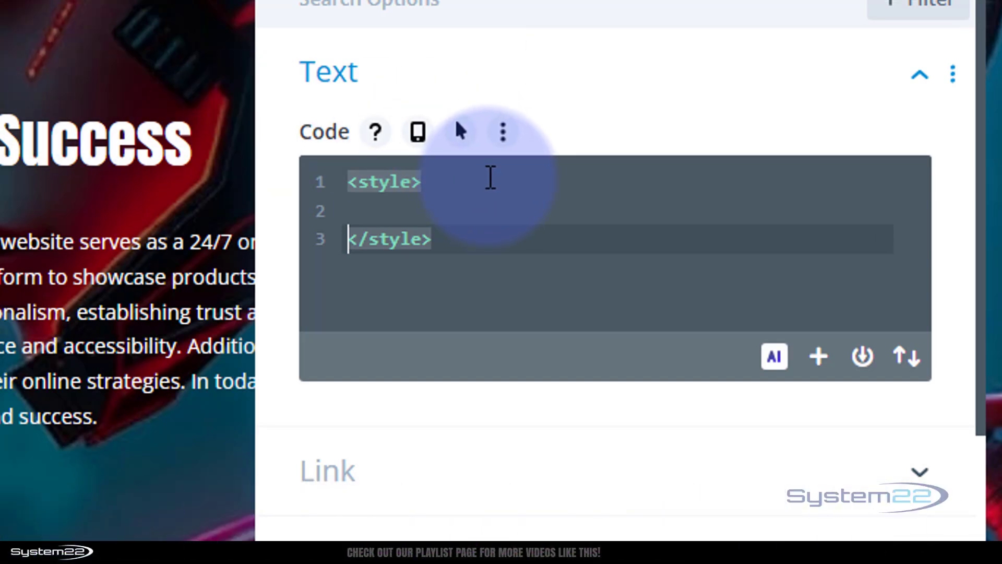
pyautogui.click(347, 207)
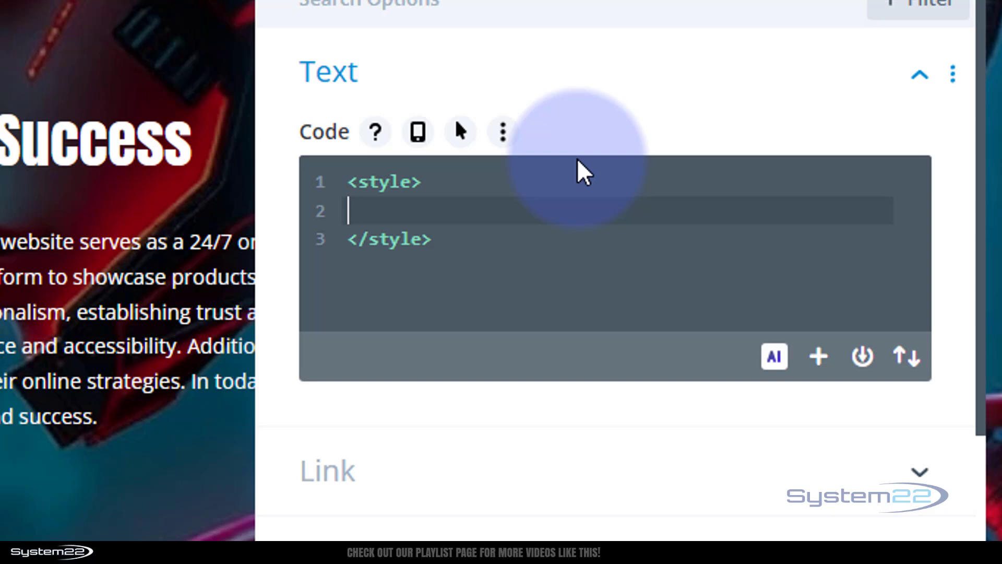
pyautogui.write('.mline')
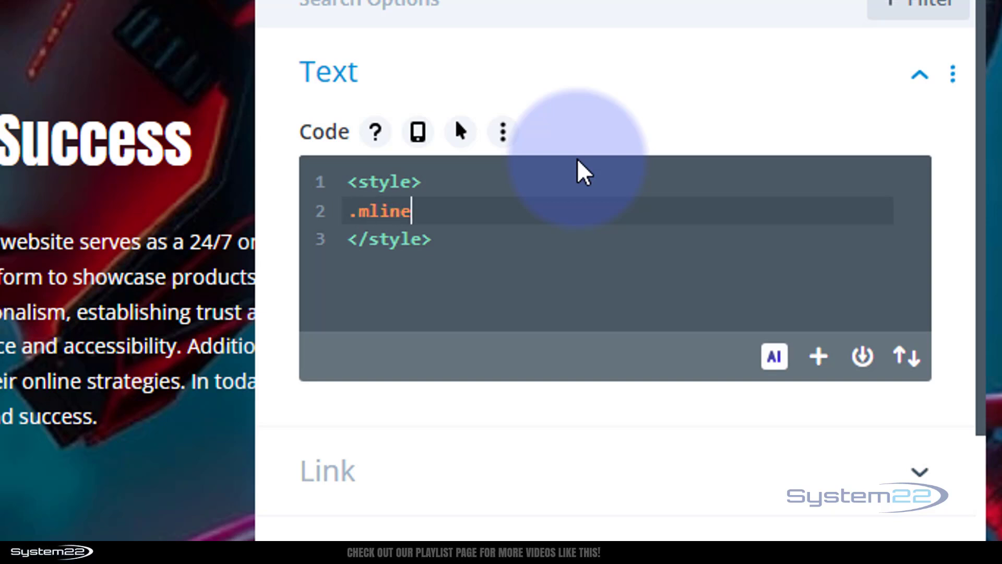
pyautogui.write('Wt')
pyautogui.write('::after')
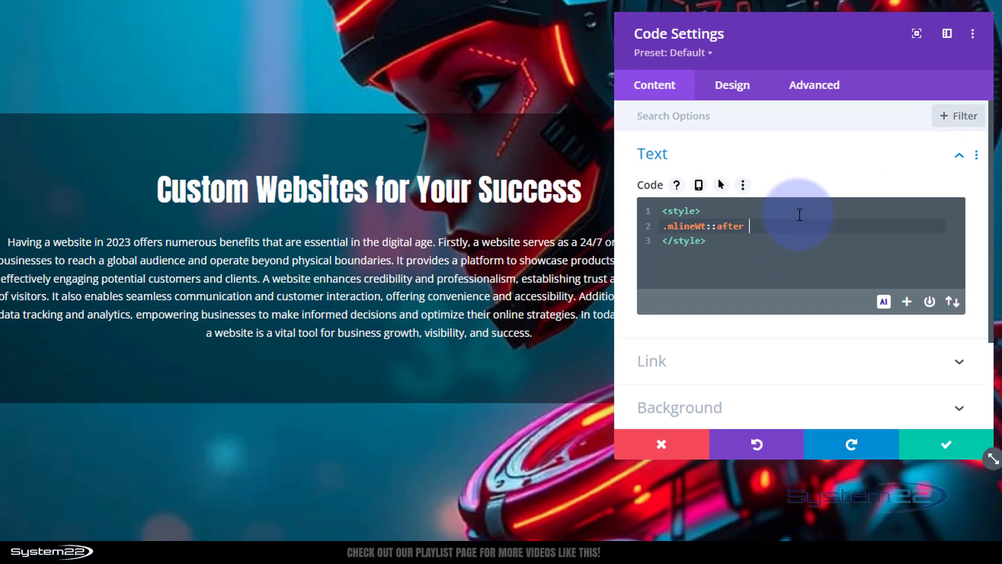
pyautogui.write('{')
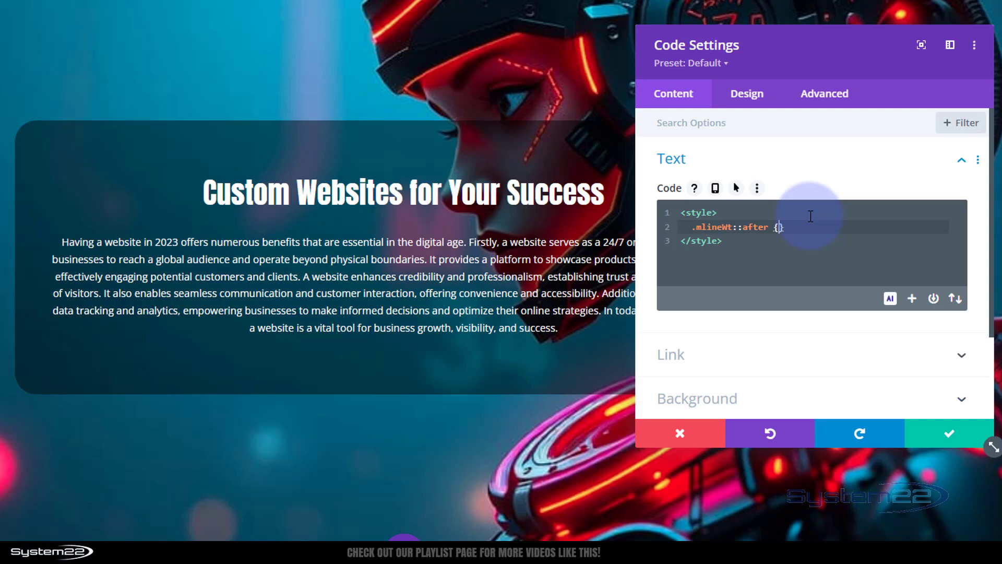
pyautogui.press('Return')
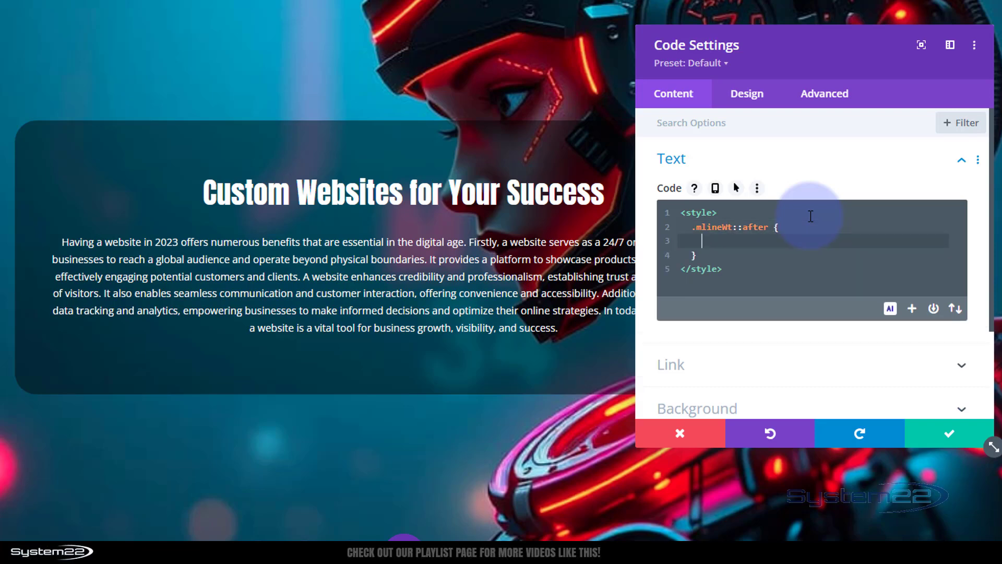
# Step: Save the Code module, then set the heading's CSS Class to mlineWt and save it
pyautogui.click(949, 433)
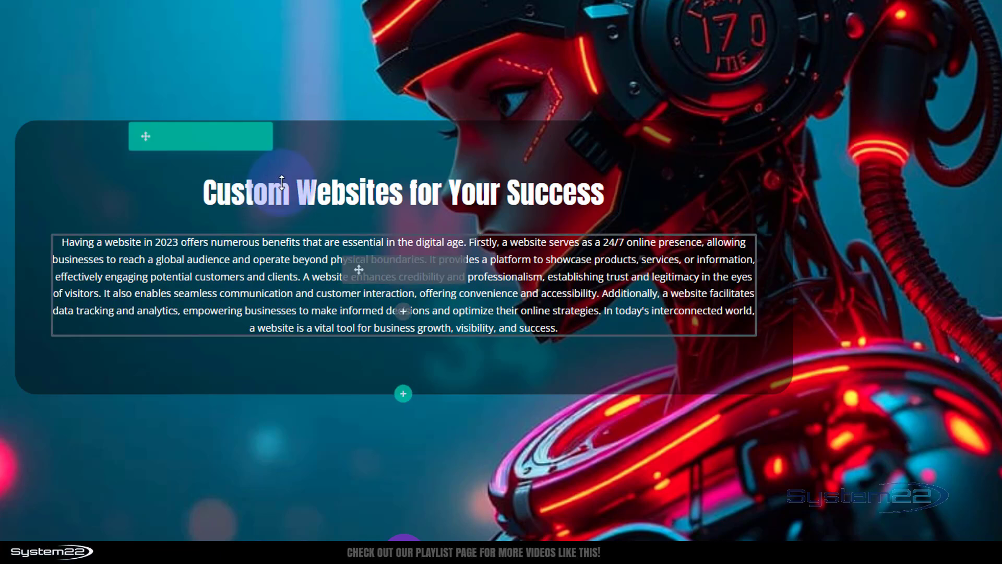
pyautogui.moveTo(267, 189)
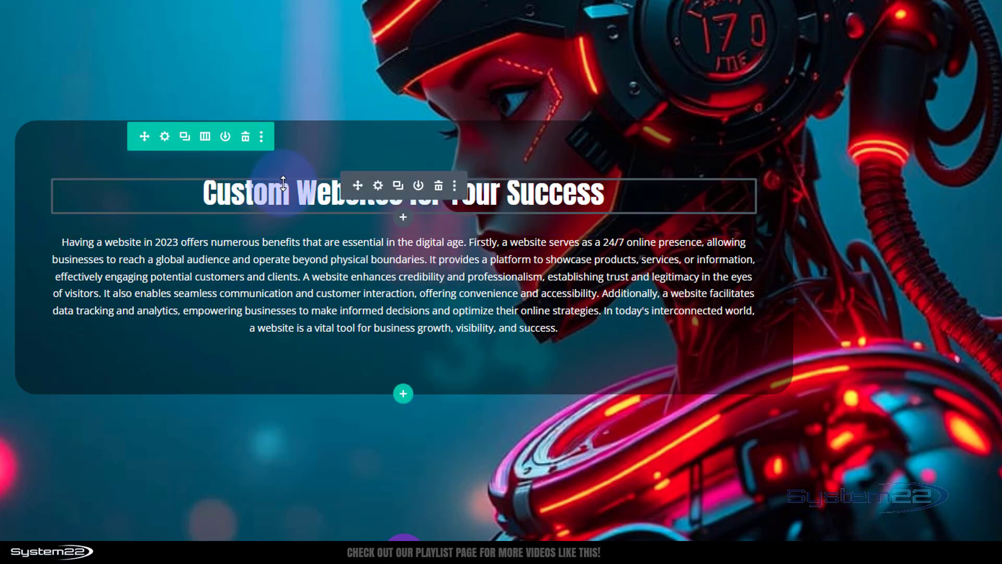
pyautogui.click(377, 185)
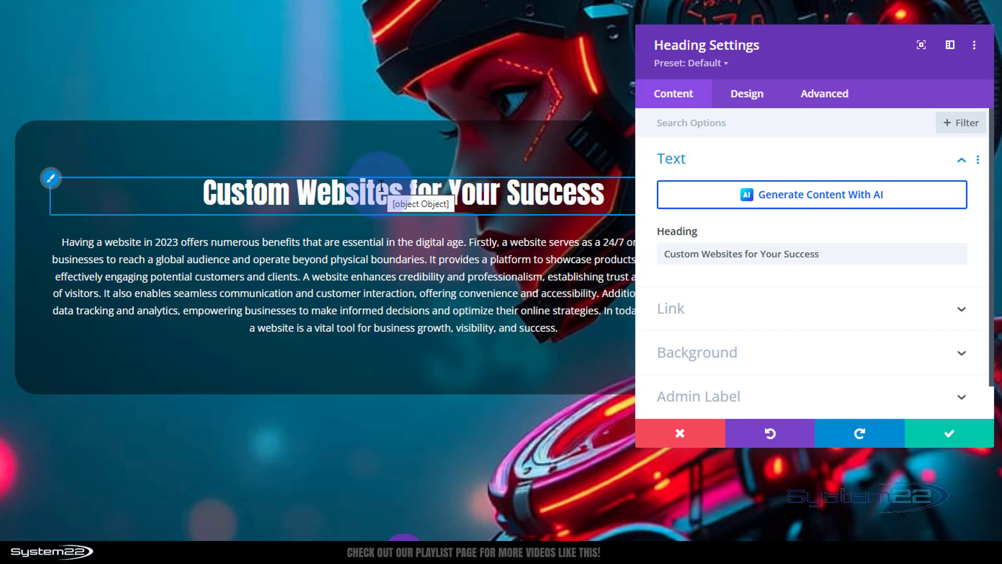
pyautogui.click(835, 100)
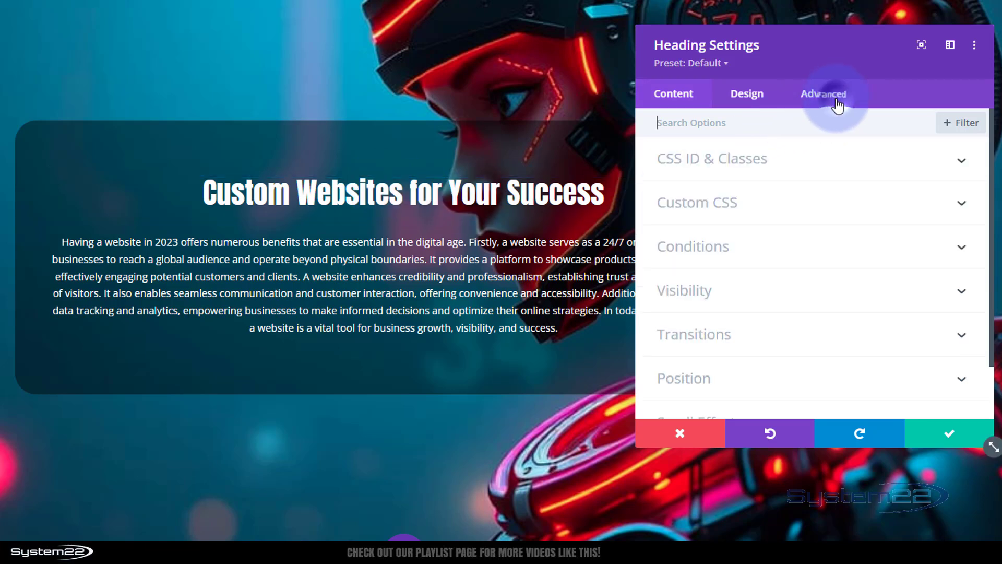
pyautogui.click(785, 164)
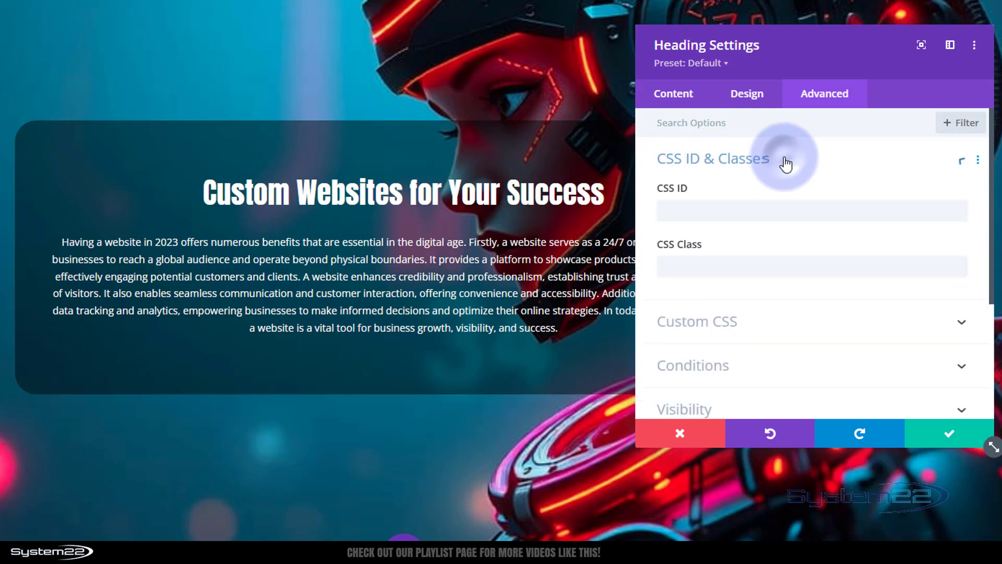
pyautogui.click(673, 267)
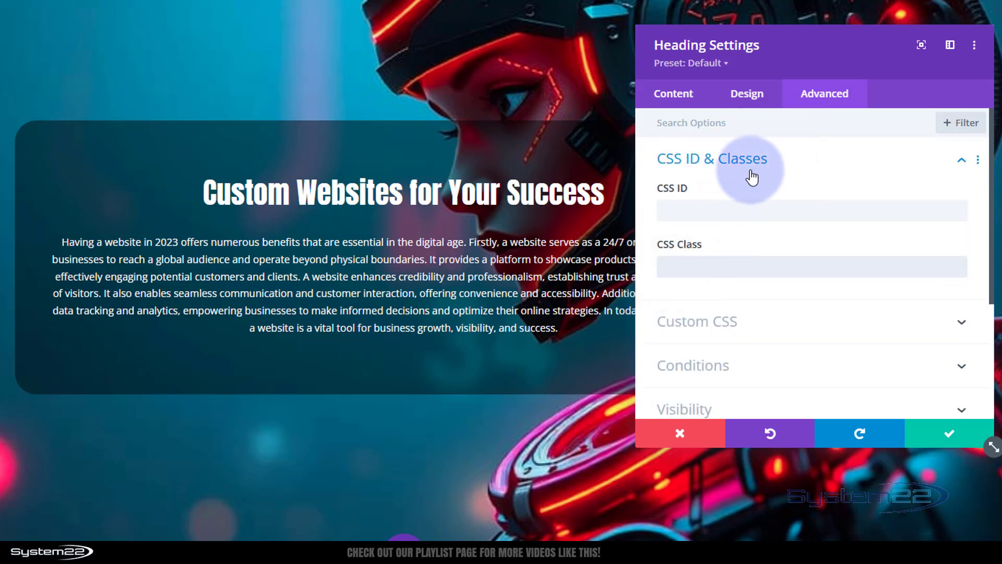
pyautogui.write('mlineWt')
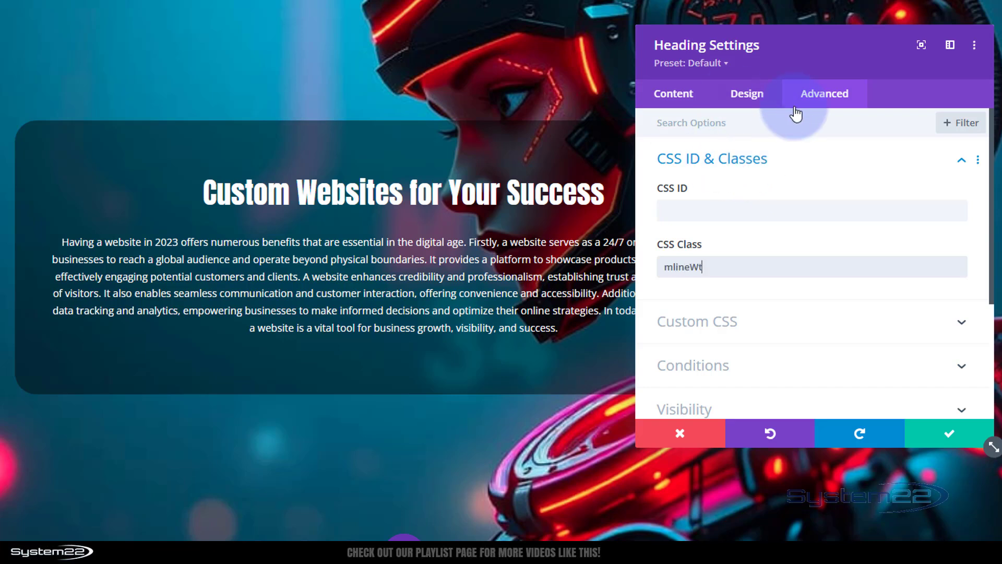
pyautogui.click(935, 437)
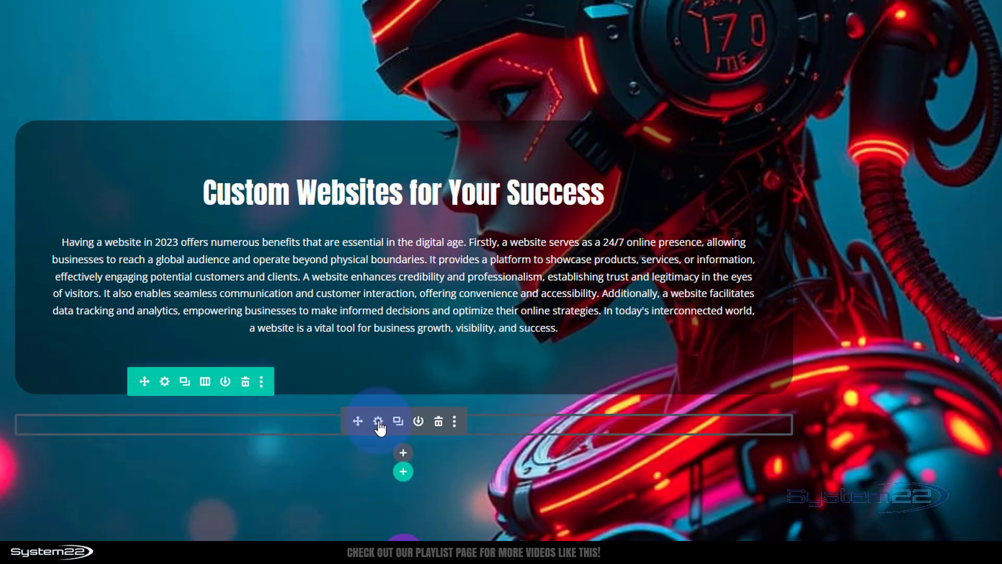
# Step: Reopen the Code module and type content: on the empty line inside the .mlineWt::after rule
pyautogui.click(380, 422)
pyautogui.click(783, 226)
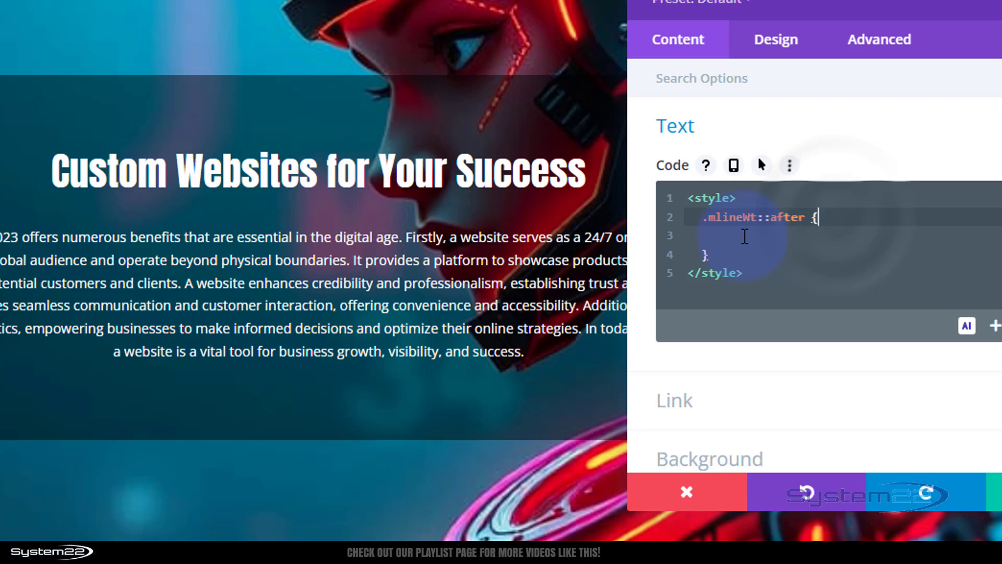
pyautogui.click(744, 236)
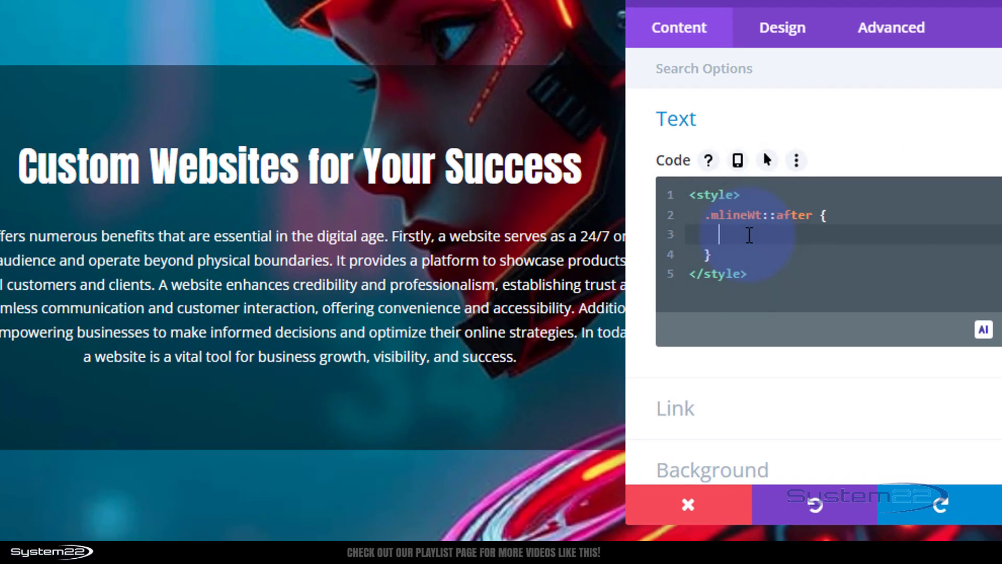
pyautogui.write('content:')
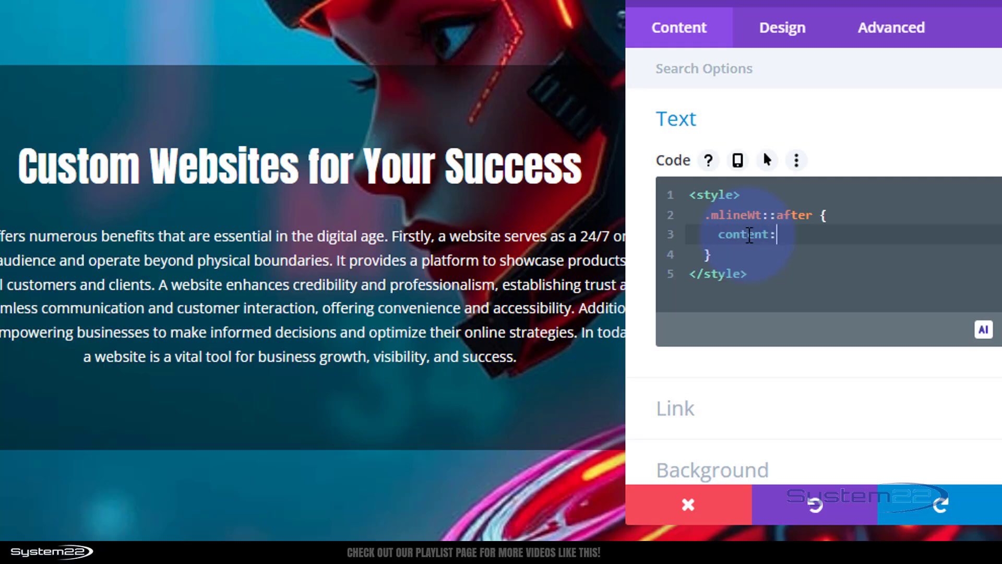